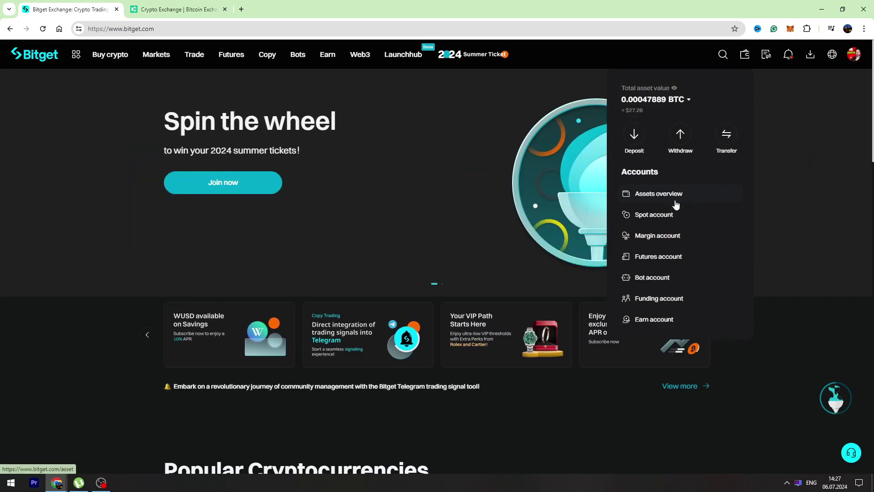
Open Bitget's spot account balances, where USDT shows about 15.9
click(653, 217)
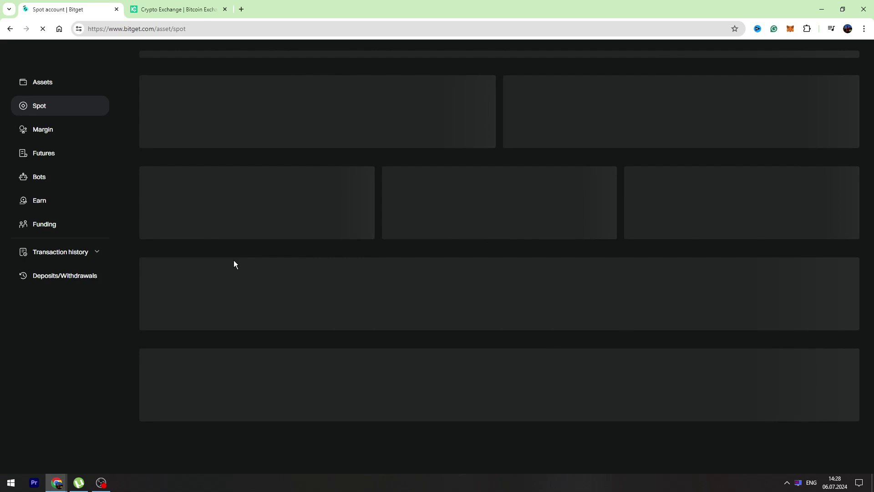
scroll(239, 265, down, 2)
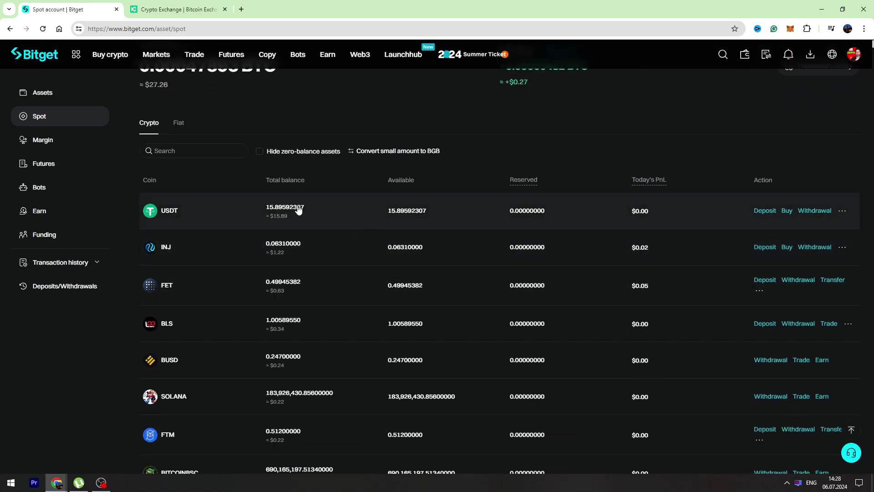
Start a USDT withdrawal on the BSC (BEP20) network, then switch to KuCoin
click(807, 213)
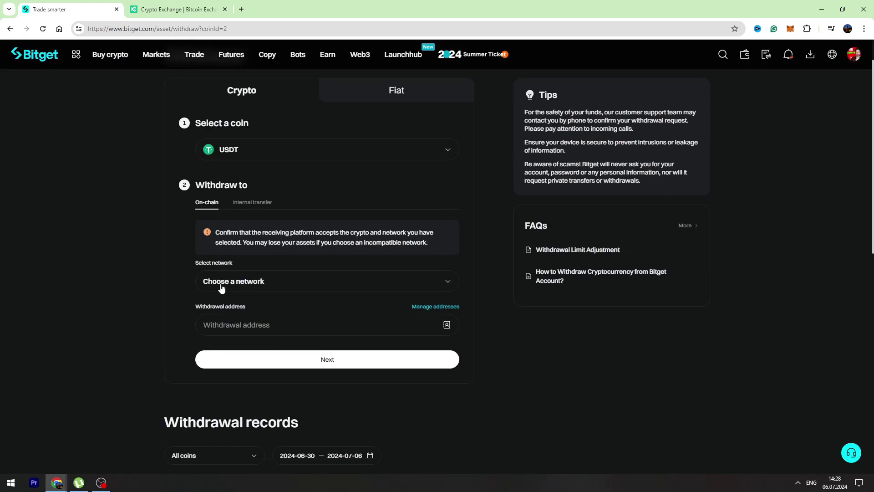
click(449, 282)
scroll(367, 282, down, 1)
scroll(383, 301, down, 1)
scroll(384, 304, up, 2)
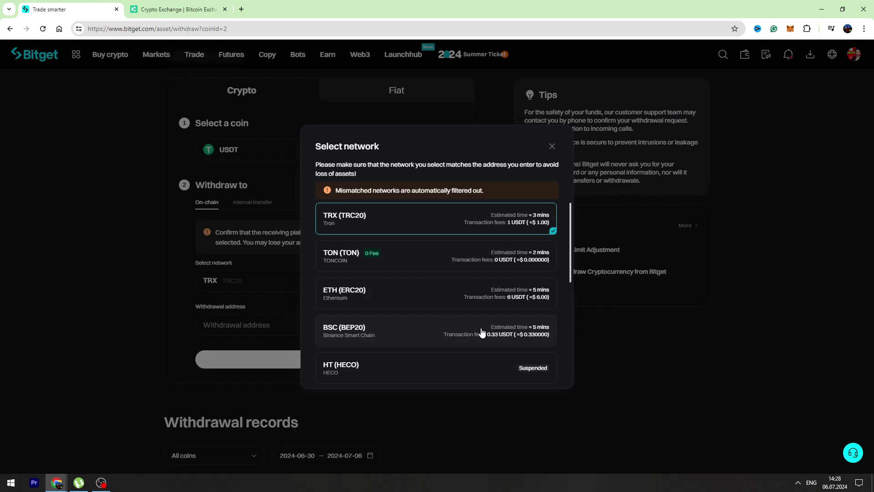
click(385, 336)
click(164, 9)
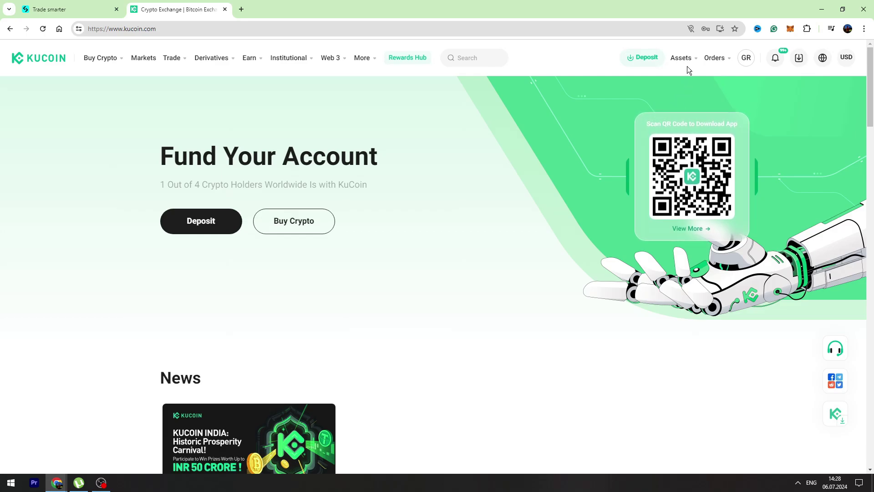
mouse_move(681, 57)
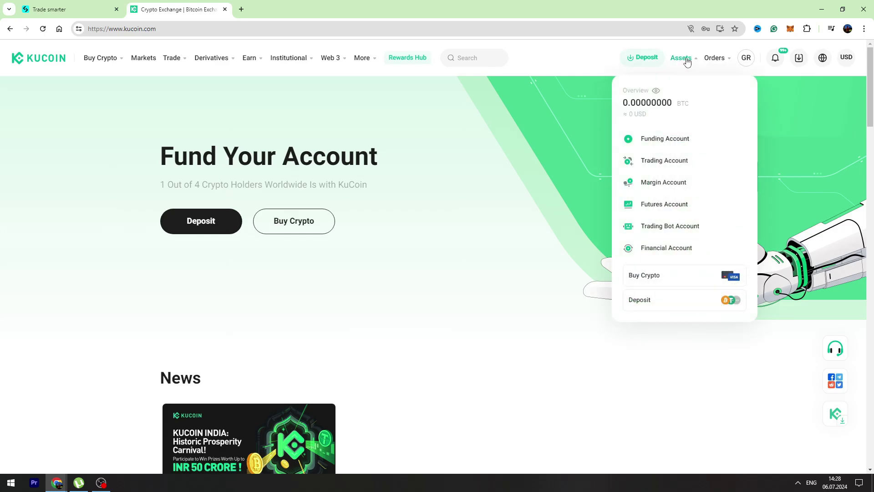
Filter KuCoin's funding account to USDT and open its deposit page
click(663, 139)
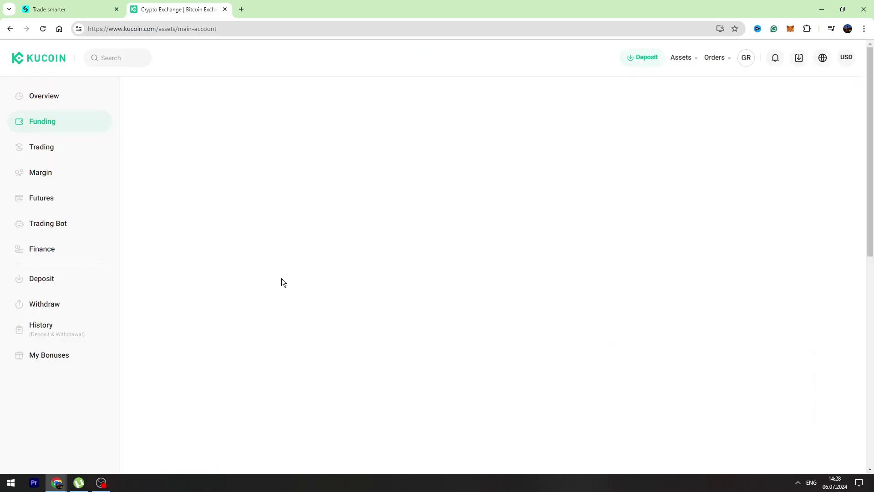
scroll(231, 302, down, 1)
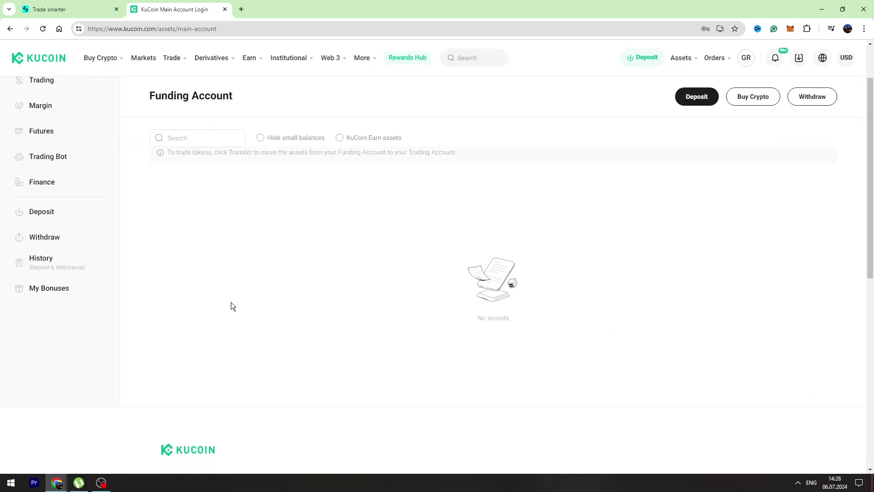
scroll(231, 301, down, 1)
scroll(251, 307, down, 1)
scroll(210, 252, up, 3)
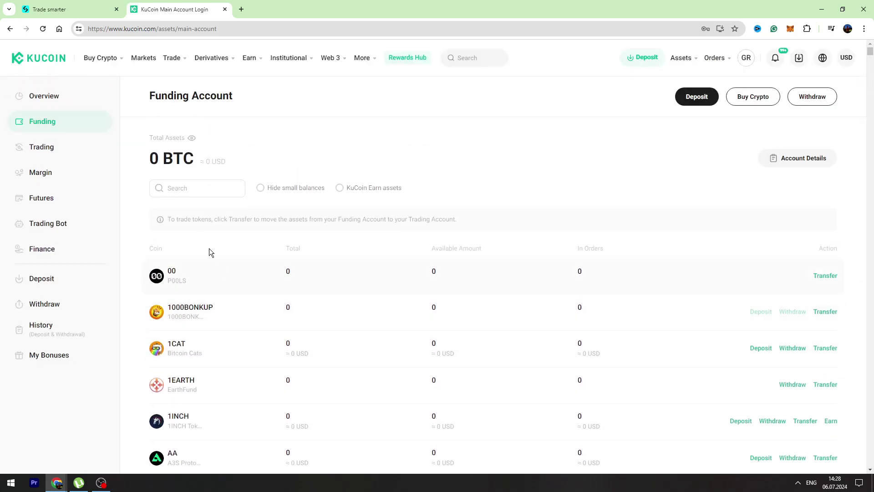
click(189, 185)
text(usd)
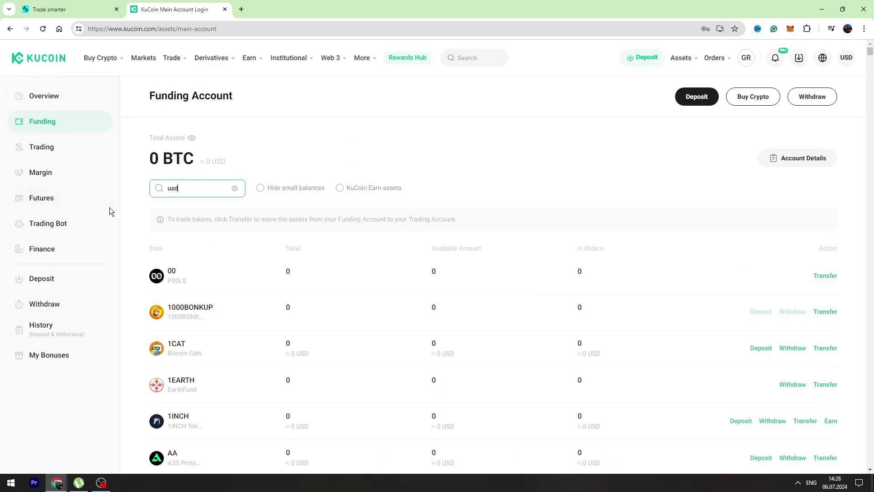
text(t)
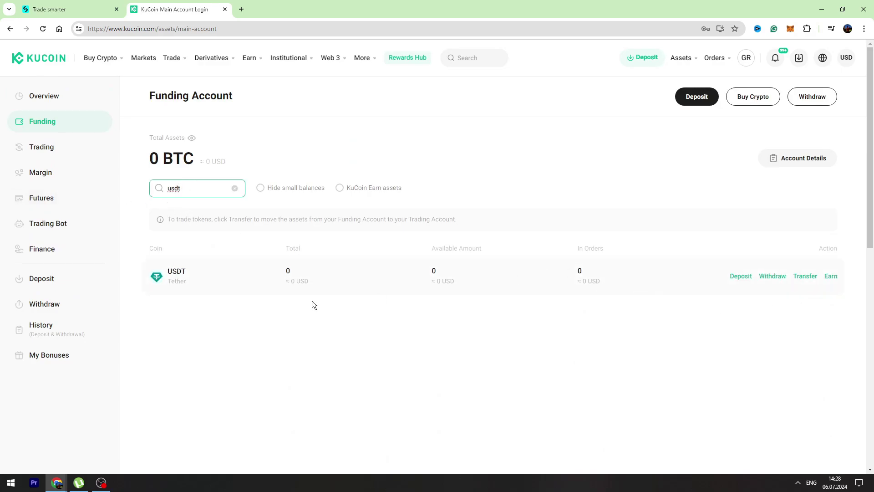
click(742, 277)
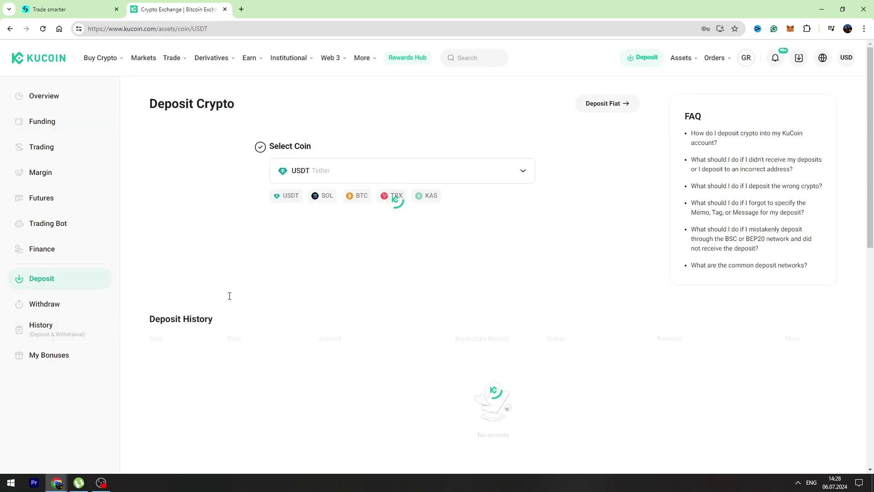
Copy KuCoin's USDT deposit address for the BEP20 network
click(315, 253)
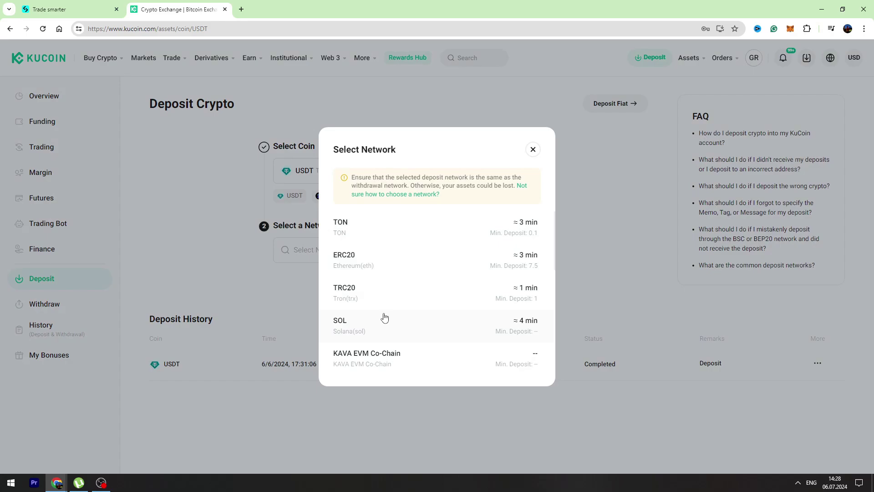
scroll(386, 317, down, 2)
scroll(395, 324, up, 2)
scroll(389, 301, down, 3)
scroll(389, 328, down, 1)
scroll(386, 333, down, 1)
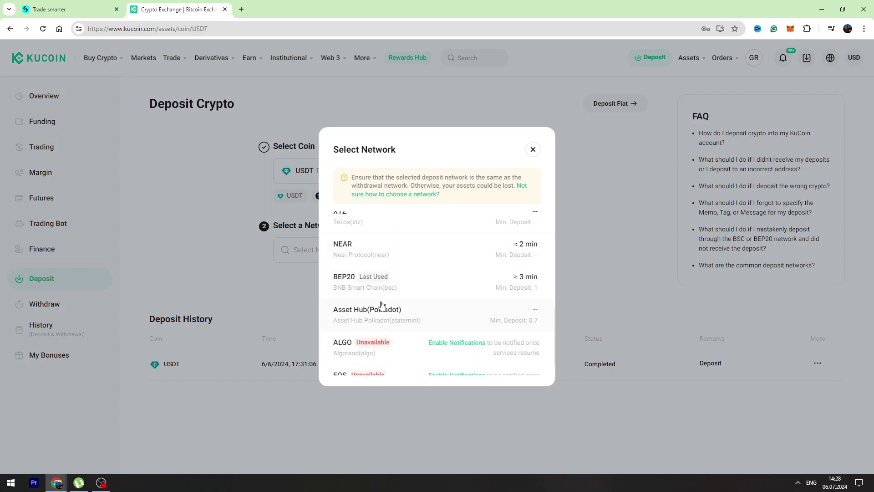
click(379, 284)
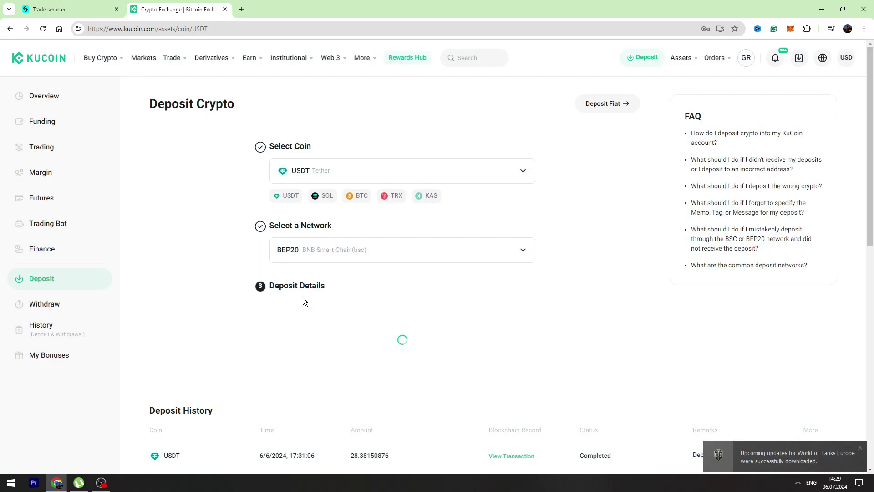
click(498, 308)
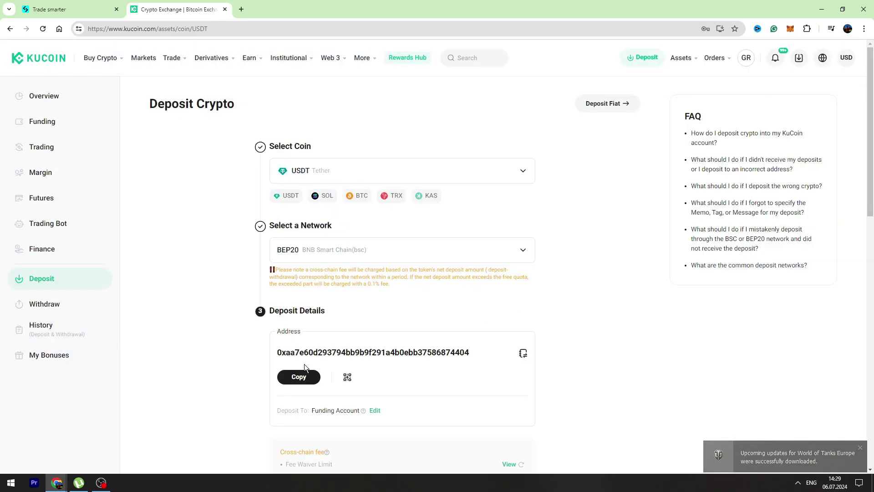
click(304, 374)
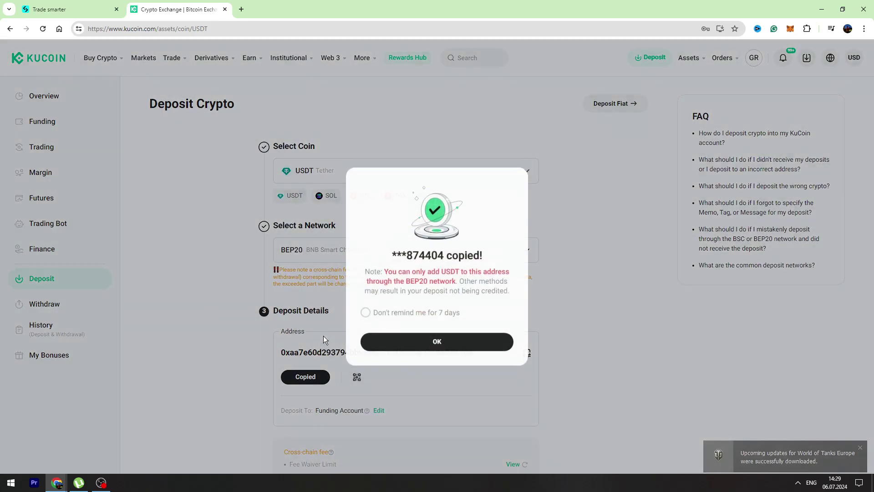
click(431, 332)
Paste the KuCoin address as Bitget's withdrawal address and continue
click(62, 8)
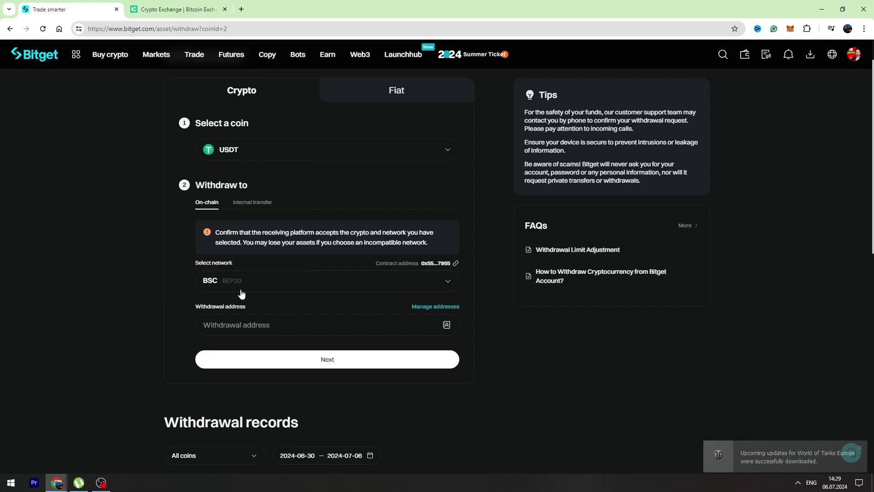
right_click(251, 326)
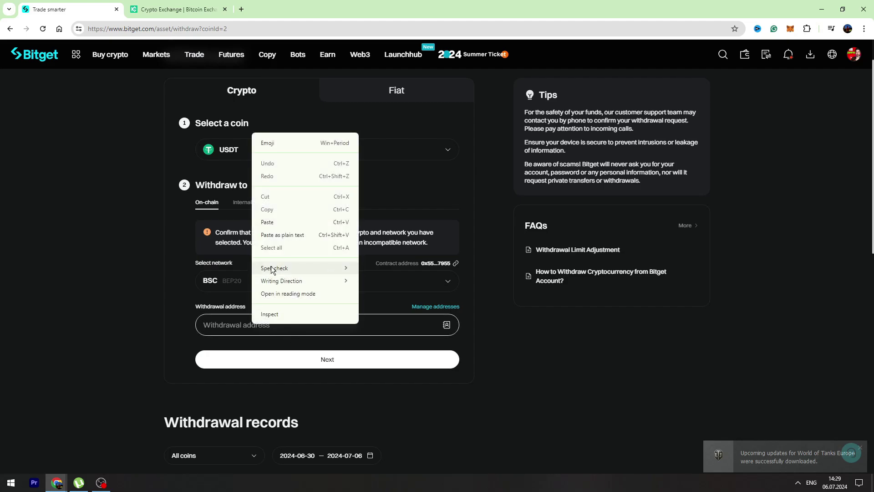
click(270, 221)
scroll(304, 331, down, 1)
click(360, 313)
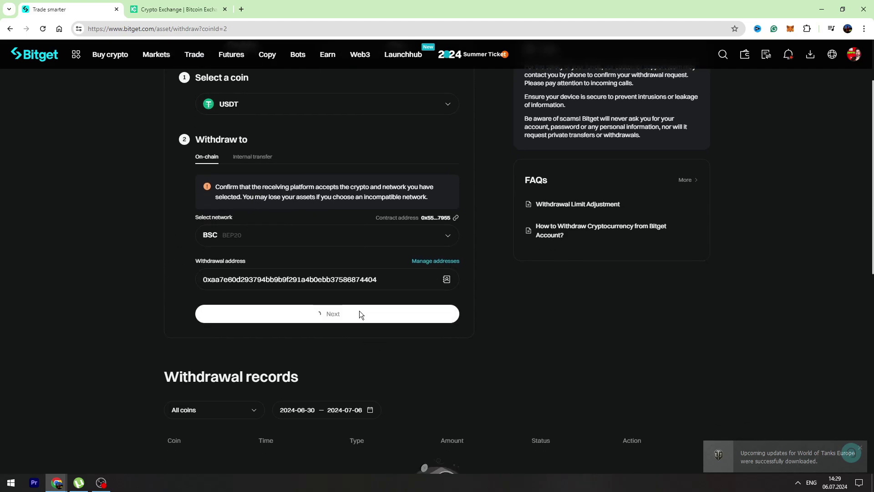
scroll(287, 308, down, 2)
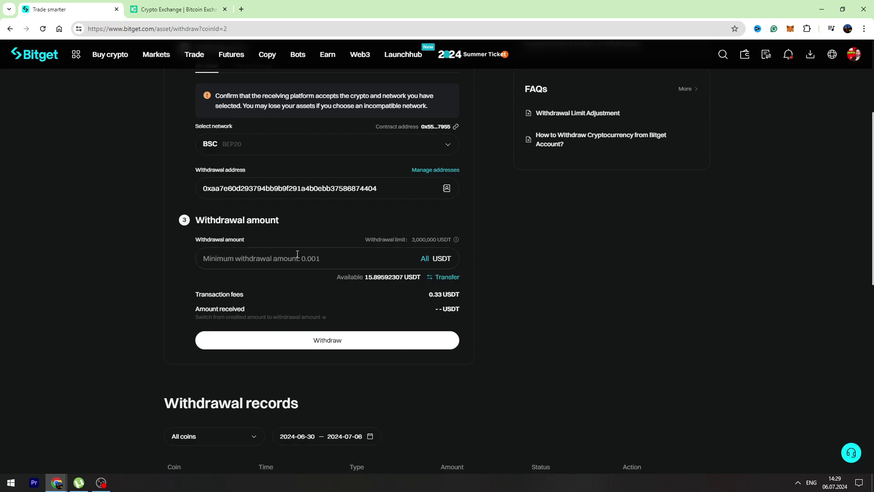
Enter a 10 USDT withdrawal amount, checking the 0.33 USDT fee and 9.67 received
click(264, 252)
text(10)
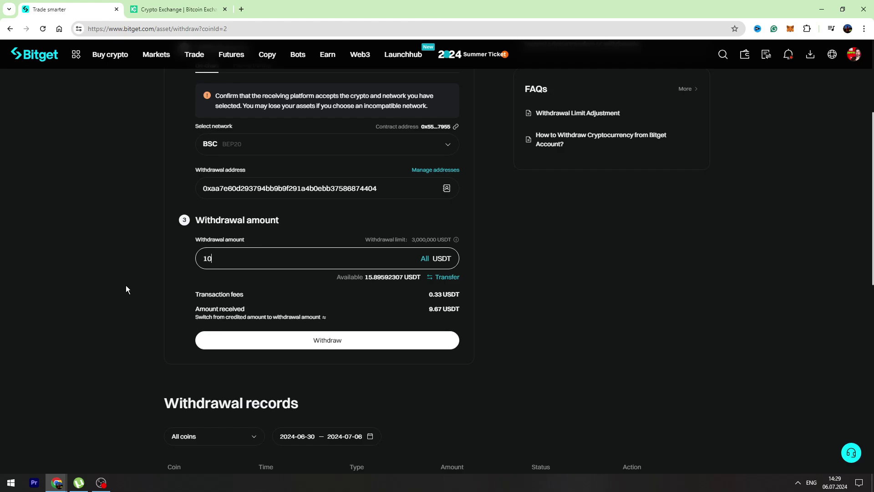
click(126, 286)
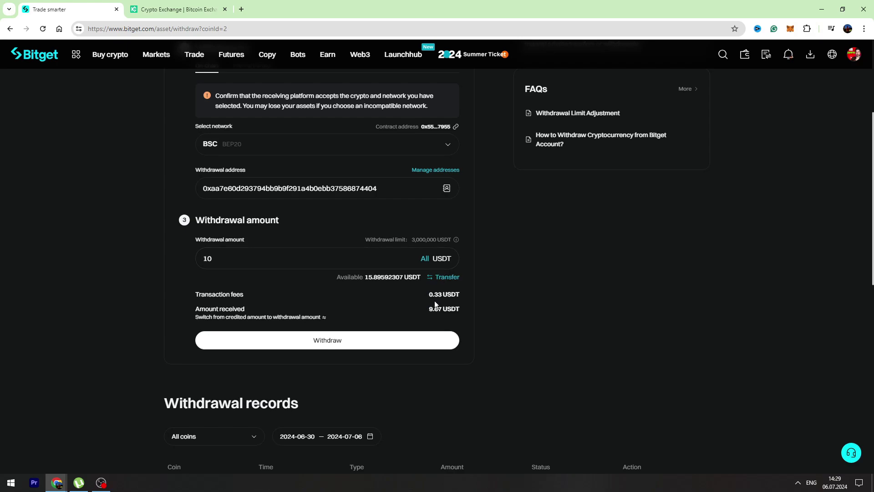
drag(428, 295, 448, 297)
click(315, 298)
click(163, 5)
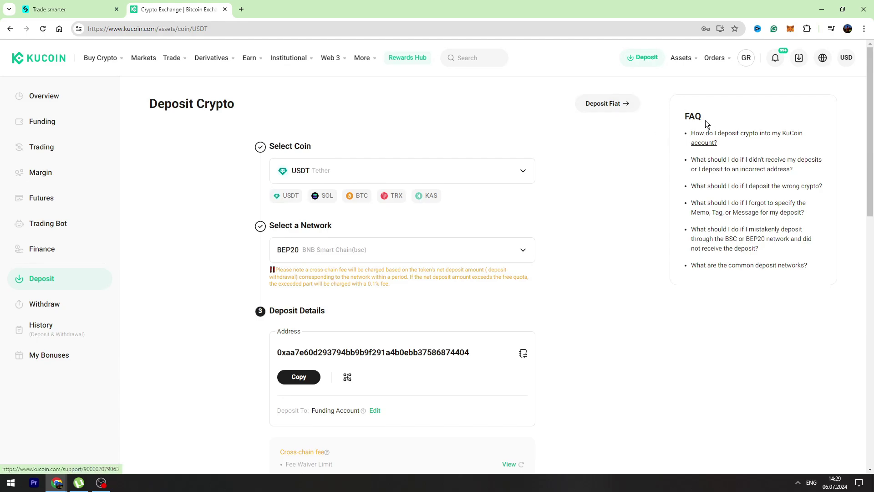
mouse_move(681, 58)
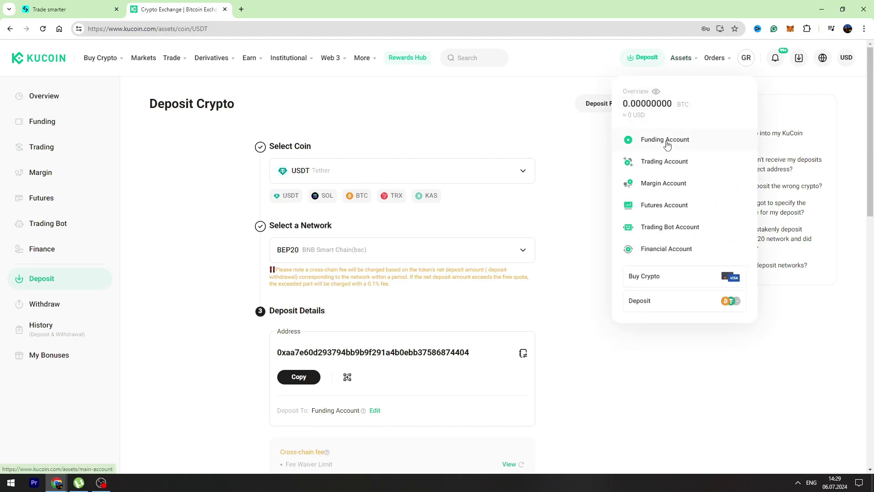
Open KuCoin's Funding Account page, showing a 0 BTC total and the coin list
click(666, 141)
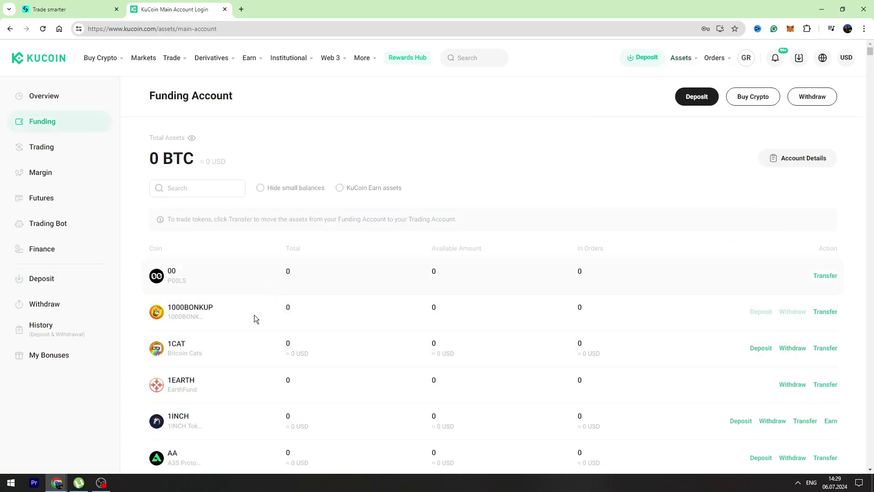